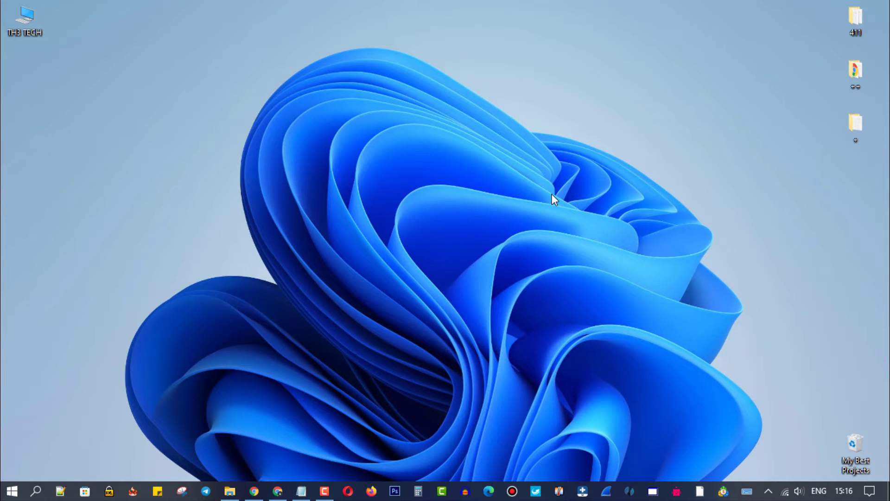
- Create a new desktop folder named 'My hiden think'
{"action": "right_click", "coordinate": [397, 174]}
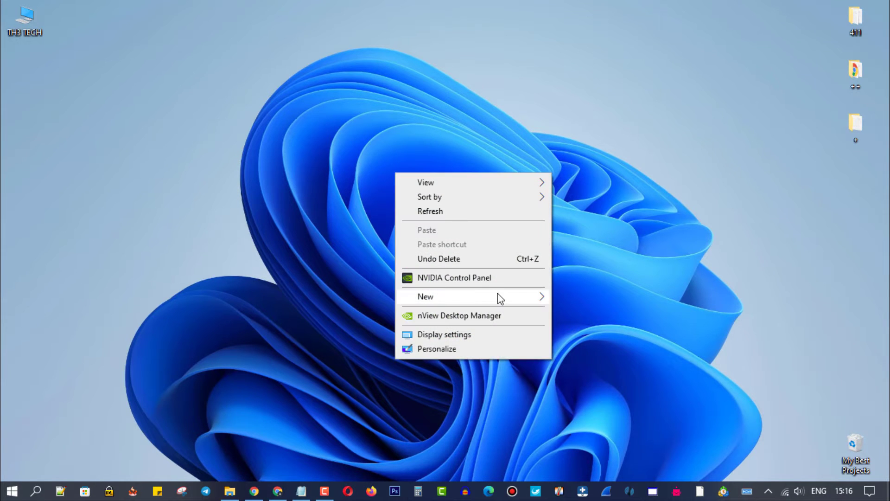
{"action": "mouse_move", "coordinate": [497, 296]}
{"action": "left_click", "coordinate": [580, 299]}
{"action": "type", "text": "My "}
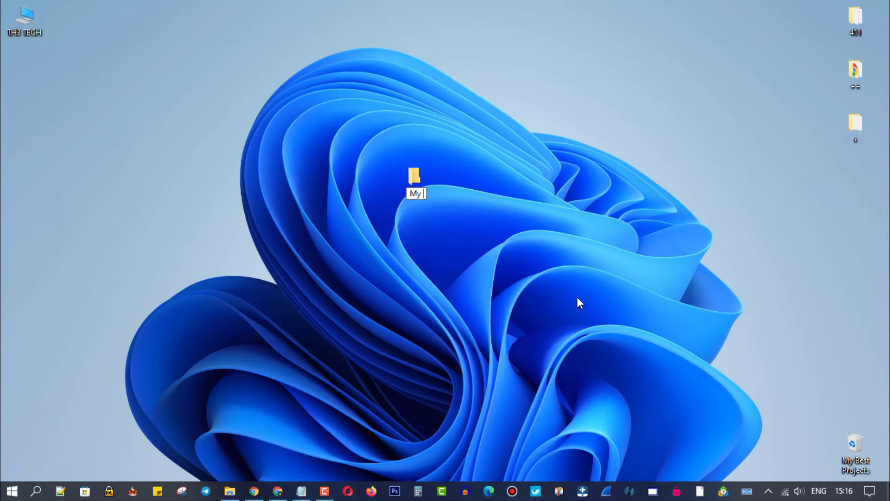
{"action": "type", "text": "hiden fo"}
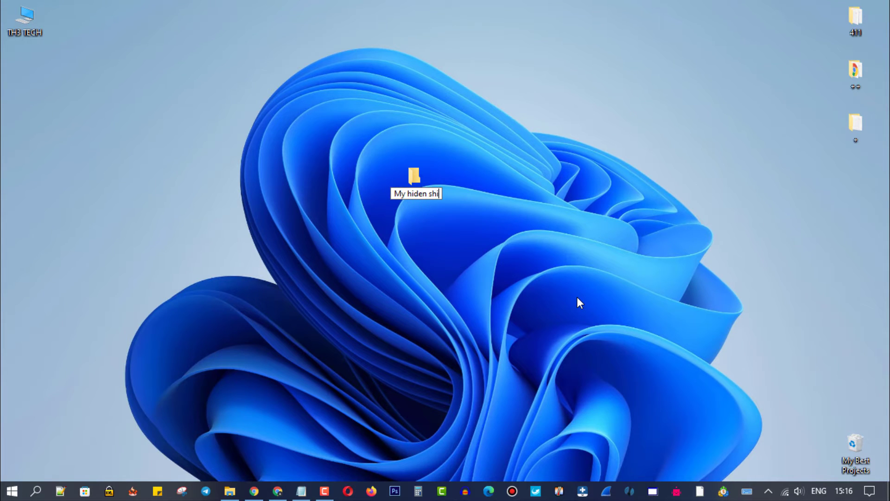
{"action": "key", "text": "BackSpace"}
{"action": "key", "text": "BackSpace"}
{"action": "key", "text": "BackSpace"}
{"action": "type", "text": "thin"}
{"action": "key", "text": "Return"}
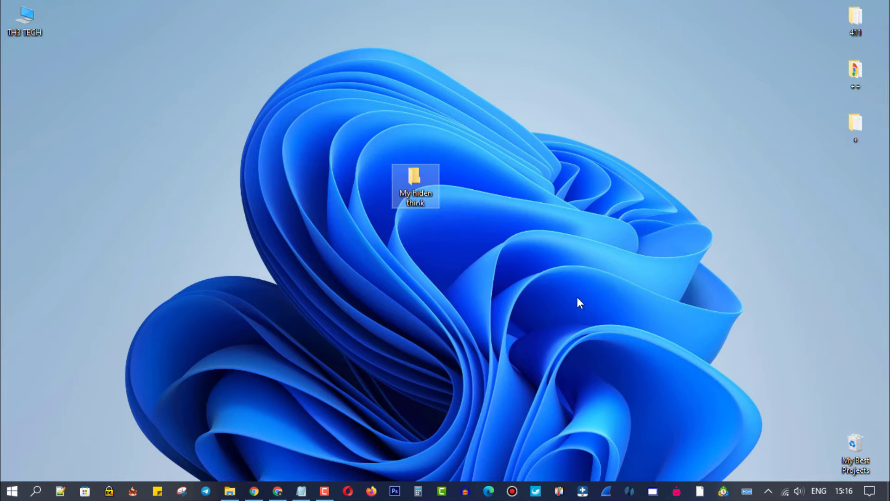
- Inside that folder, create a 'New Text Document' and open it in Notepad
{"action": "double_click", "coordinate": [417, 183]}
{"action": "left_click_drag", "start_coordinate": [469, 49], "coordinate": [471, 0]}
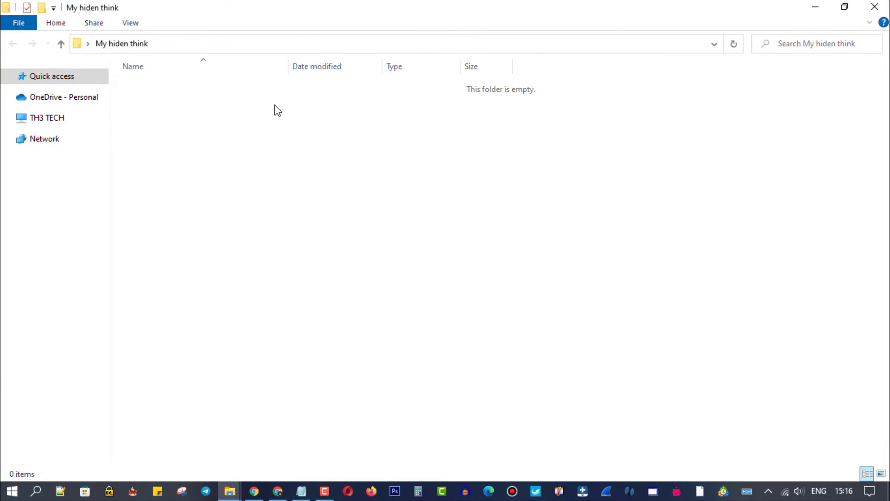
{"action": "right_click", "coordinate": [239, 109]}
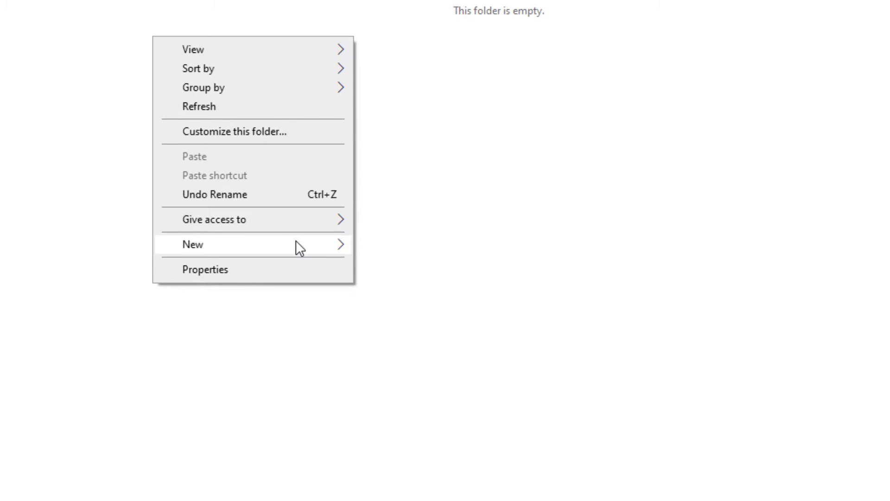
{"action": "mouse_move", "coordinate": [296, 241]}
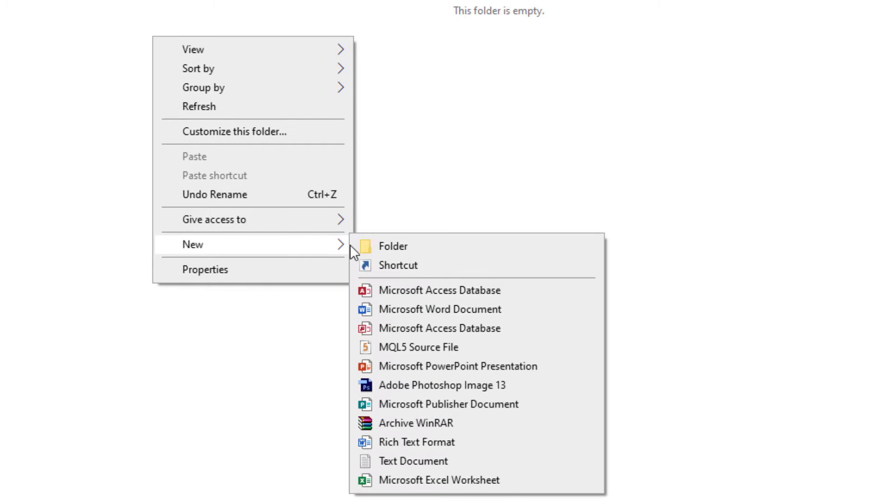
{"action": "left_click", "coordinate": [429, 462]}
{"action": "key", "text": "Return"}
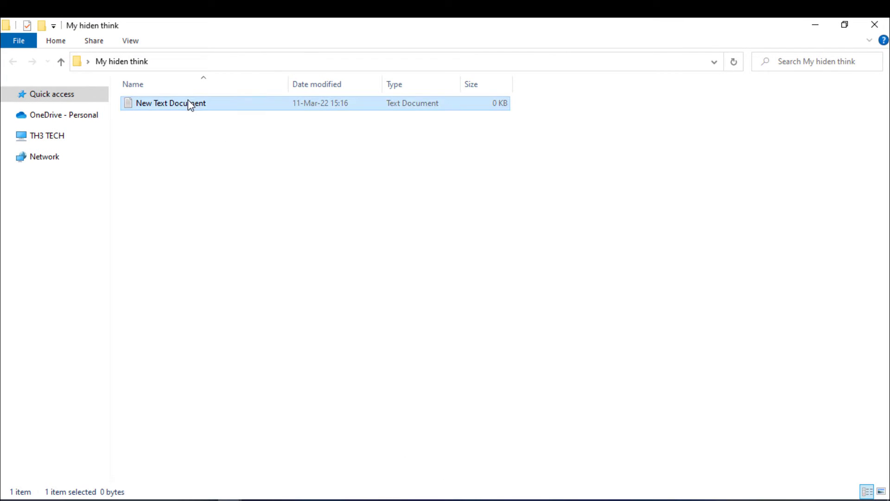
{"action": "double_click", "coordinate": [188, 101]}
- Paste the copied folder-locker batch script into the empty document and maximize Notepad
{"action": "right_click", "coordinate": [257, 154]}
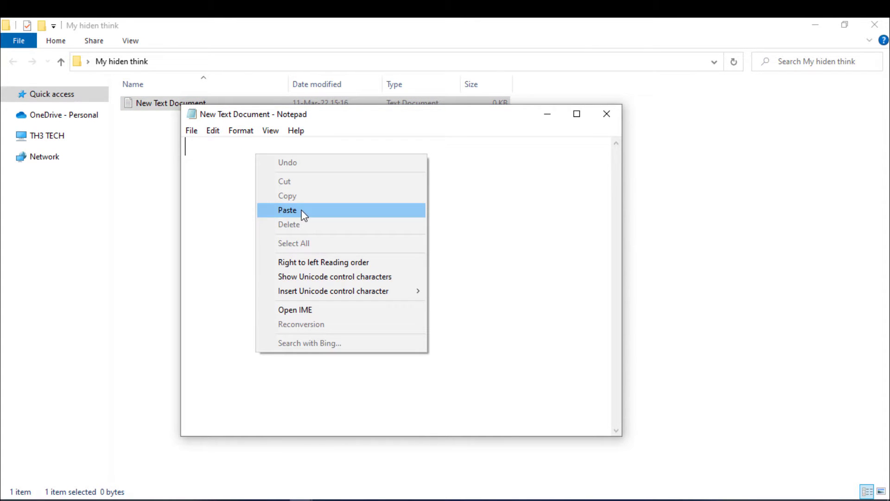
{"action": "left_click", "coordinate": [302, 212]}
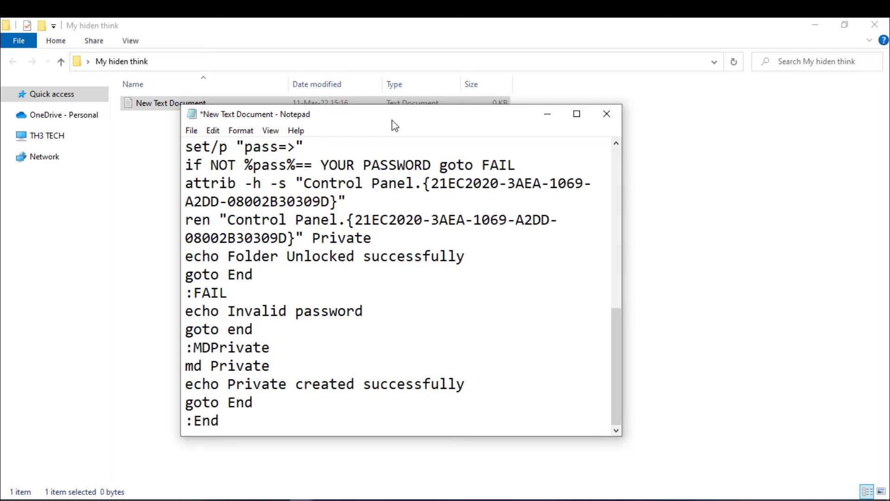
{"action": "left_click_drag", "start_coordinate": [396, 121], "coordinate": [402, 1]}
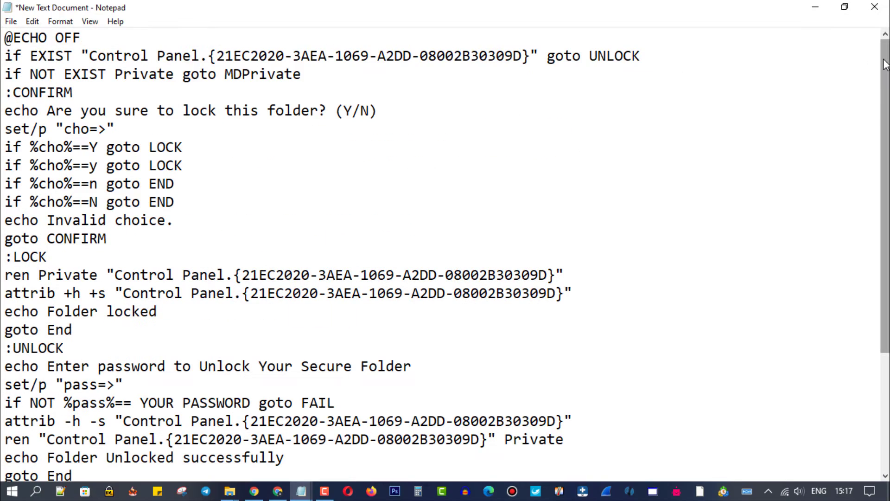
- Replace the YOUR PASSWORD placeholder in the script with your chosen password
{"action": "left_click_drag", "start_coordinate": [886, 65], "coordinate": [886, 180]}
{"action": "mouse_move", "coordinate": [251, 238]}
{"action": "left_mouse_down"}
{"action": "mouse_move", "coordinate": [158, 240]}
{"action": "mouse_move", "coordinate": [171, 239]}
{"action": "left_mouse_up"}
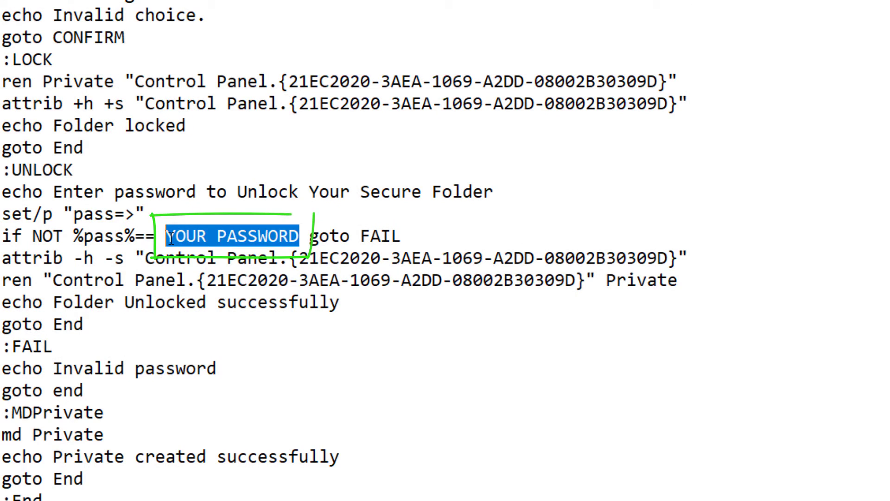
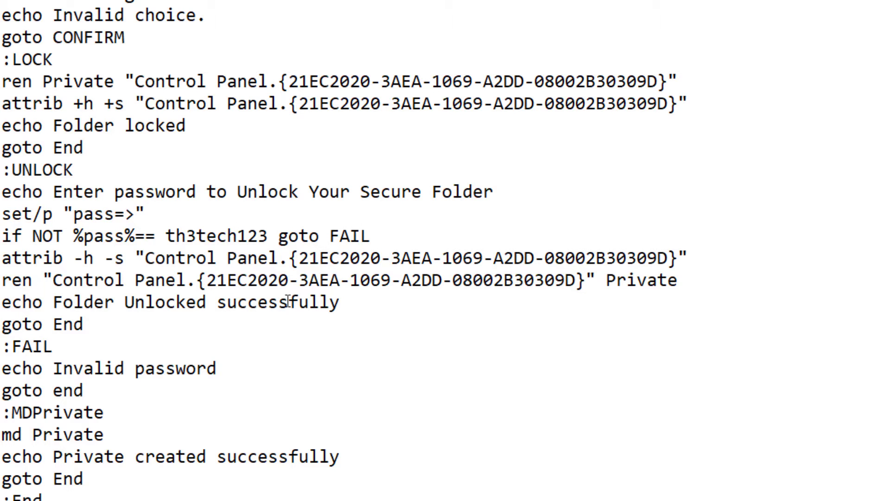
{"action": "left_click_drag", "start_coordinate": [166, 236], "coordinate": [269, 236]}
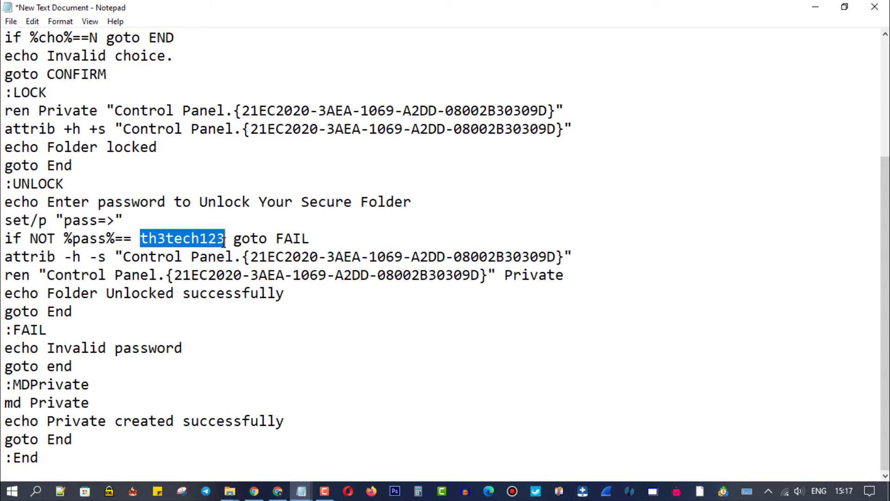
- Save the script as 'any name.bat' in the My hiden think folder
{"action": "left_click", "coordinate": [10, 22]}
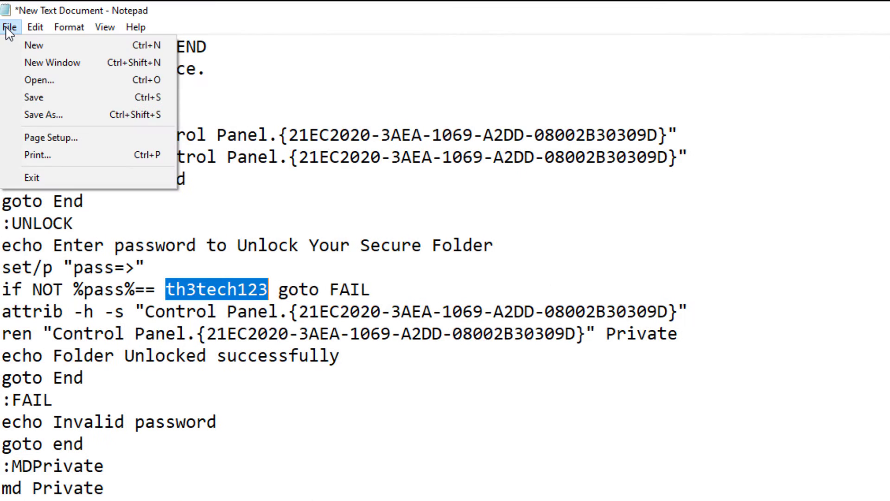
{"action": "left_click", "coordinate": [91, 113]}
{"action": "type", "text": "any"}
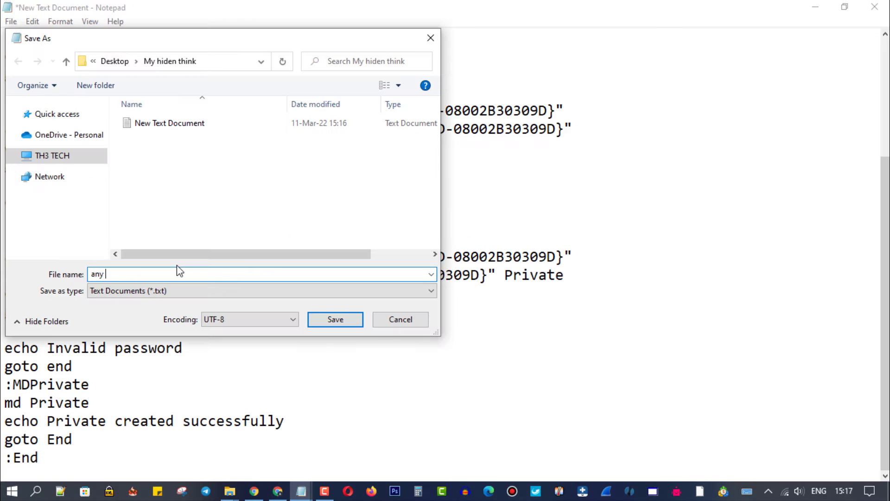
{"action": "type", "text": " name."}
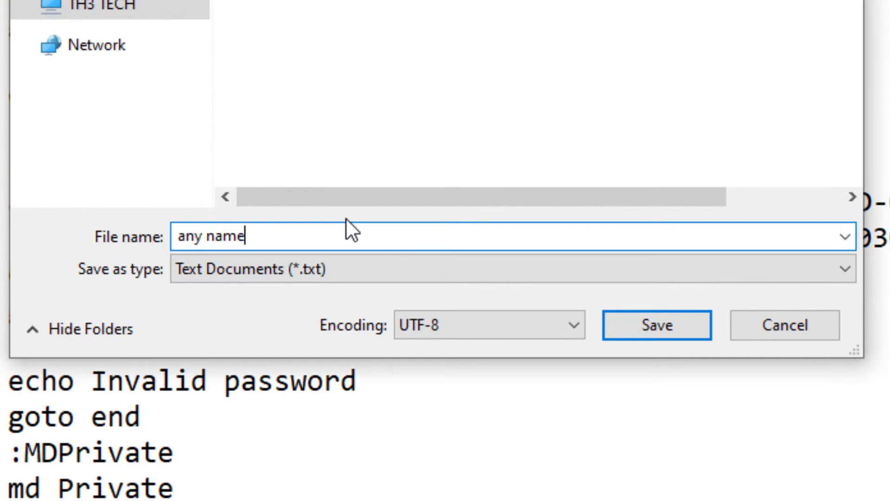
{"action": "type", "text": "bat"}
{"action": "left_click", "coordinate": [638, 333]}
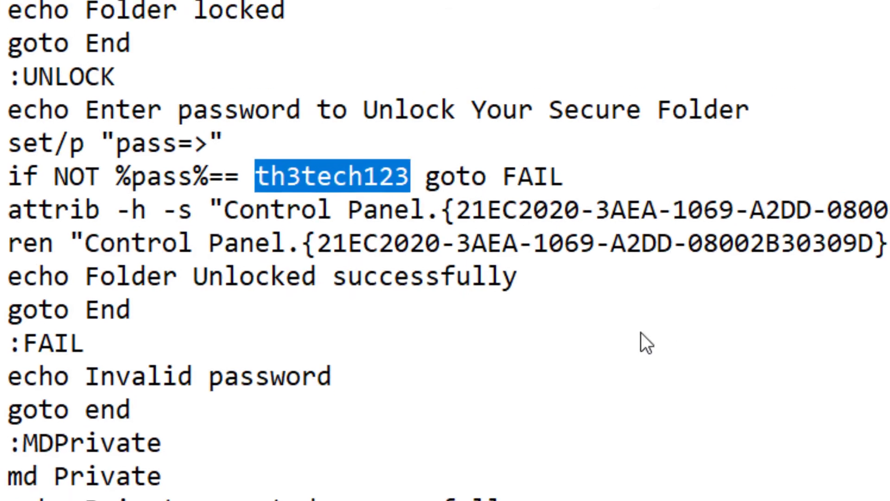
- Close Notepad, delete 'New Text Document', and refresh the My hiden think folder listing
{"action": "left_click", "coordinate": [875, 6]}
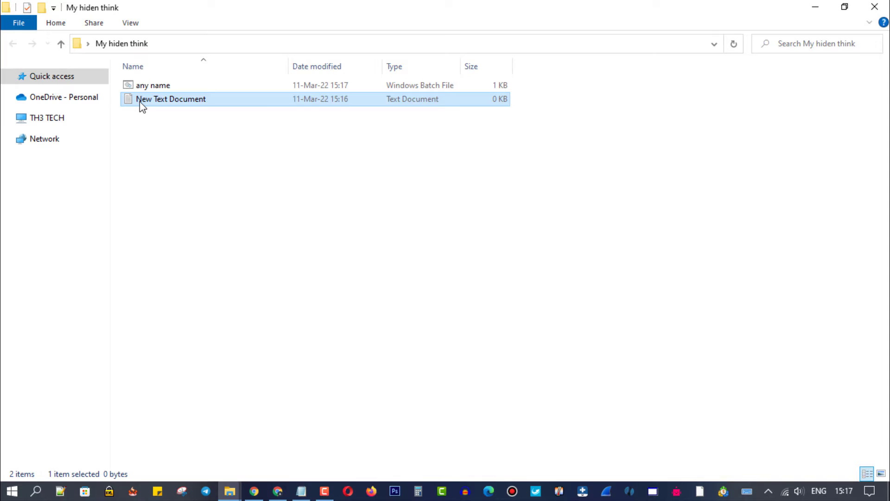
{"action": "right_click", "coordinate": [140, 102]}
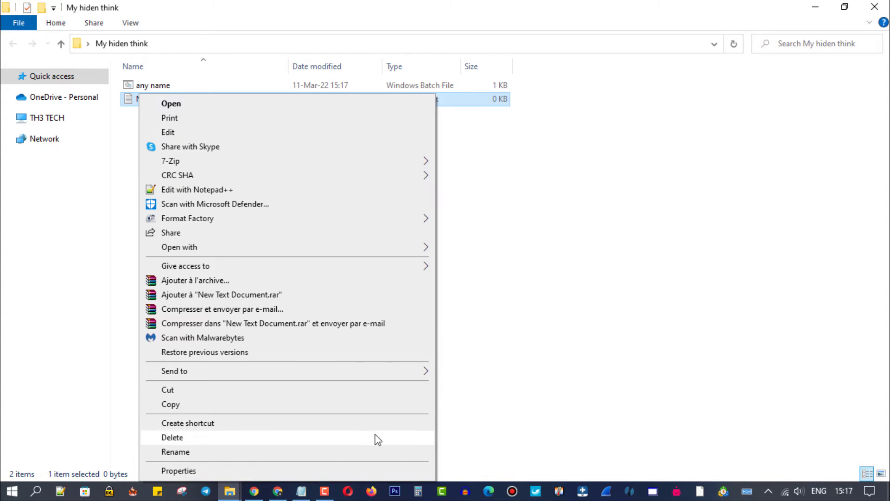
{"action": "left_click", "coordinate": [197, 439]}
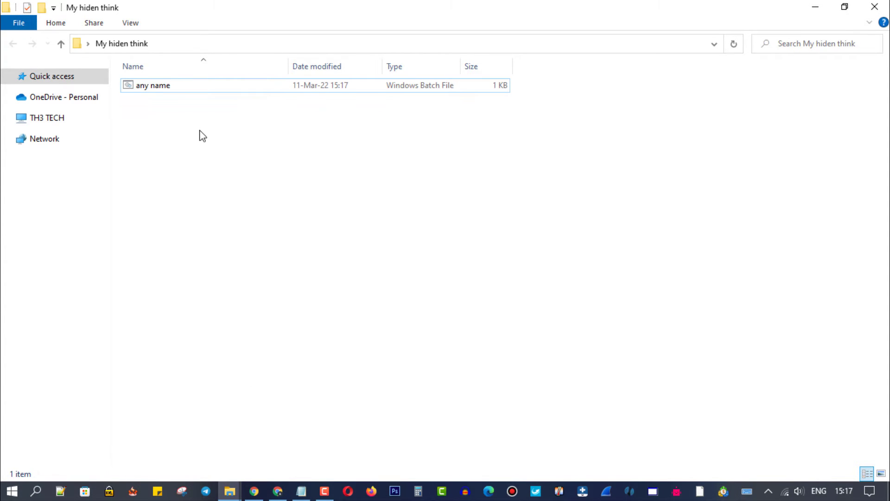
{"action": "right_click", "coordinate": [186, 114]}
{"action": "left_click", "coordinate": [224, 165]}
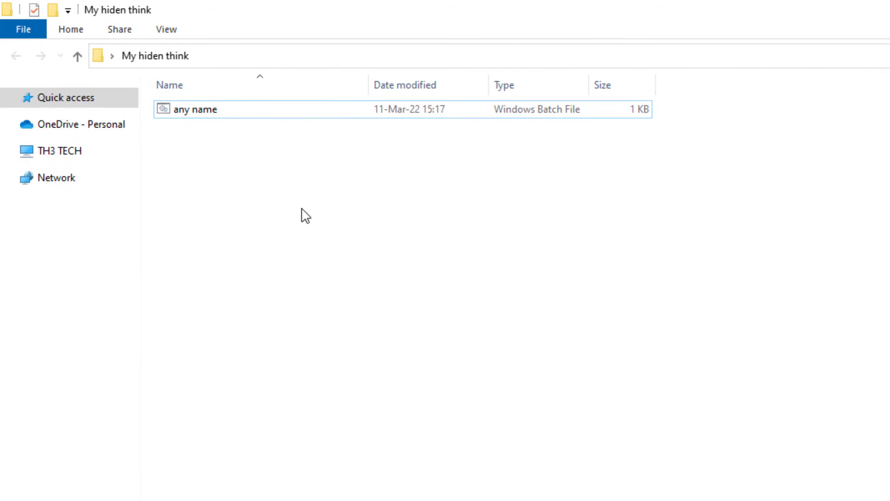
- Run 'any name.bat' to create the Private folder, then open Private
{"action": "left_click", "coordinate": [197, 112]}
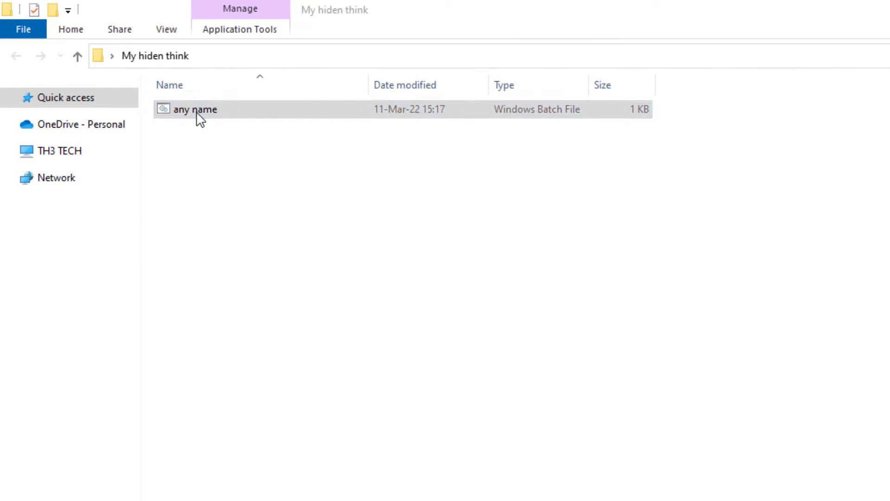
{"action": "double_click", "coordinate": [197, 113]}
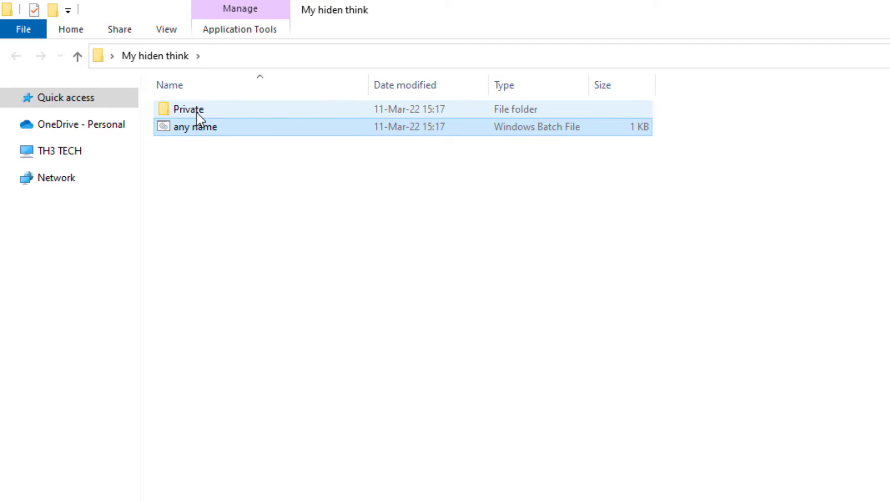
{"action": "double_click", "coordinate": [196, 112]}
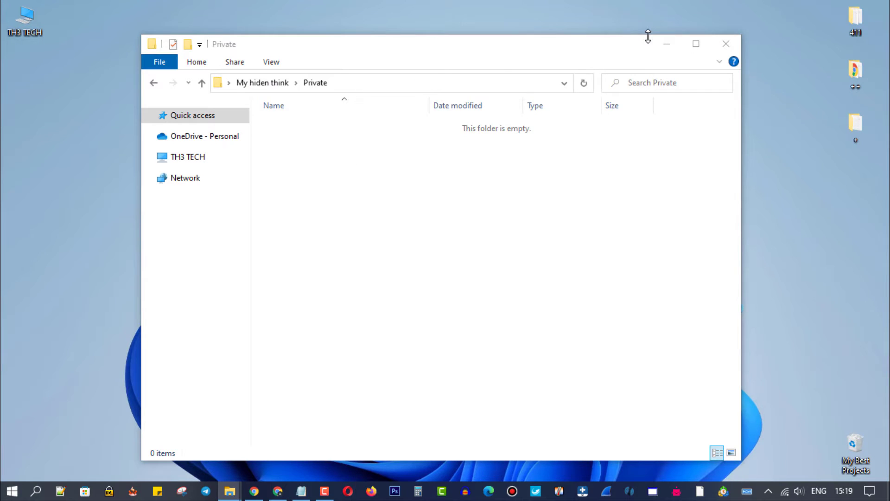
- Move PDF, Image, Song, Video and HardCore training from the desktop into Private, then return to My hiden think
{"action": "left_click_drag", "start_coordinate": [648, 36], "coordinate": [660, 169]}
{"action": "left_click_drag", "start_coordinate": [479, 147], "coordinate": [747, 101]}
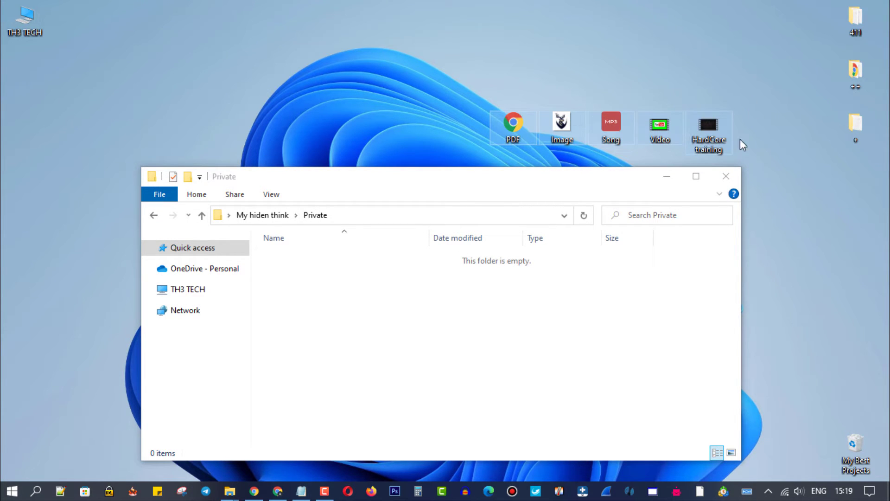
{"action": "left_click_drag", "start_coordinate": [514, 132], "coordinate": [318, 325]}
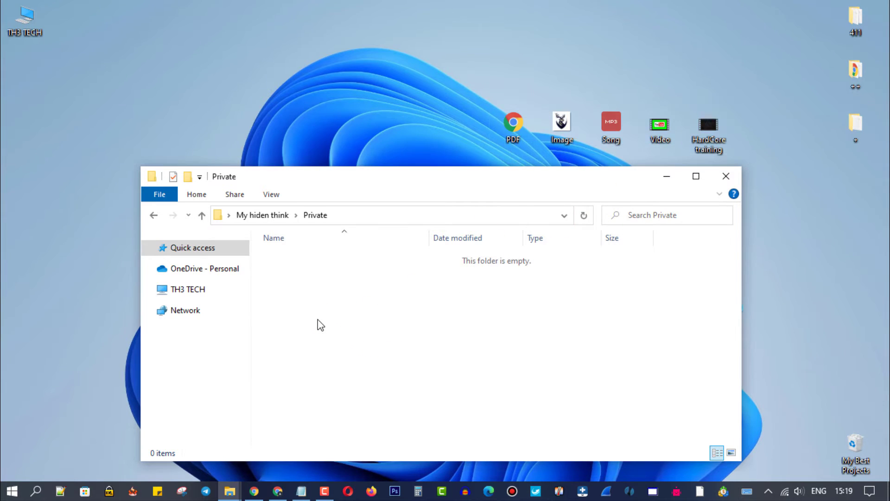
{"action": "double_click", "coordinate": [452, 177]}
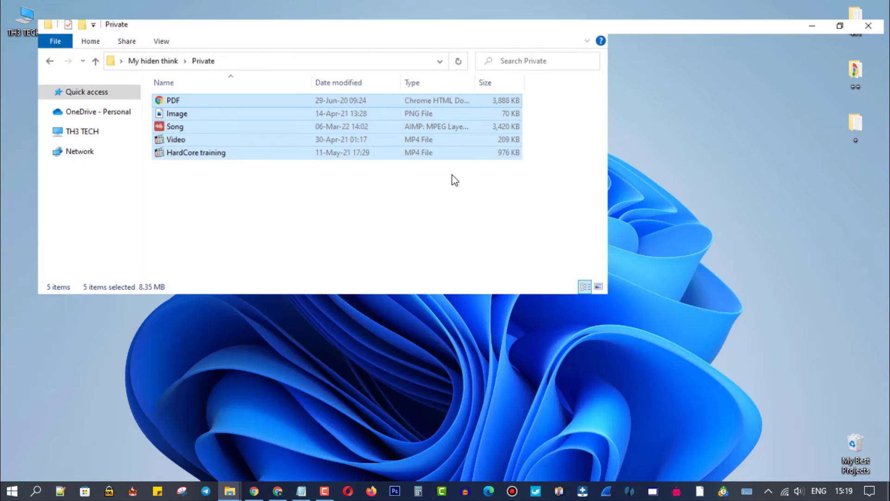
{"action": "left_click", "coordinate": [121, 44]}
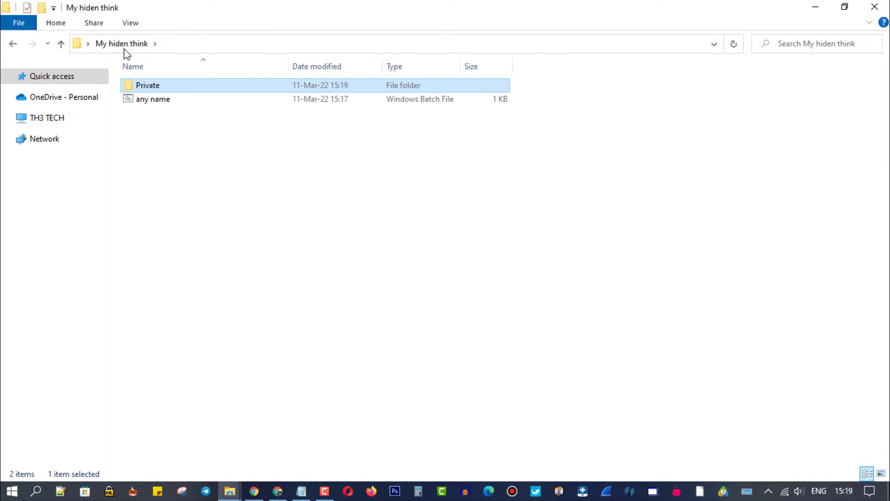
- Run 'any name.bat', confirm the lock, and refresh so only the script remains visible
{"action": "double_click", "coordinate": [156, 101]}
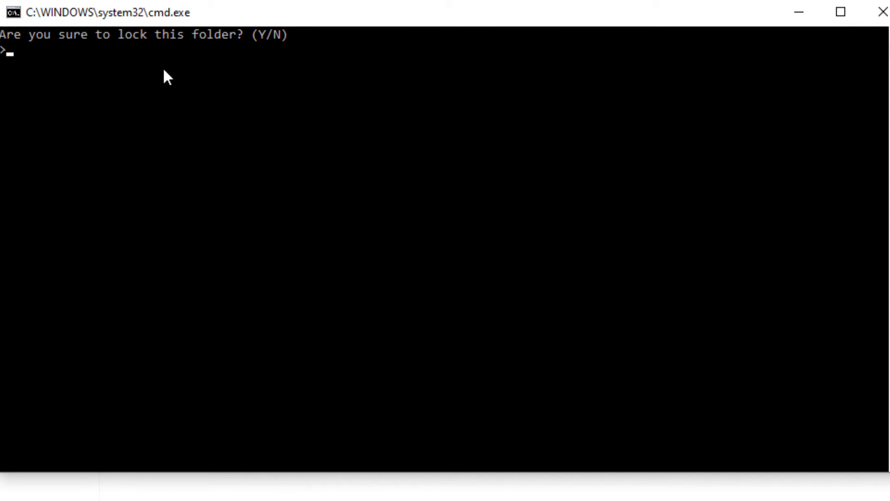
{"action": "key", "text": "Return"}
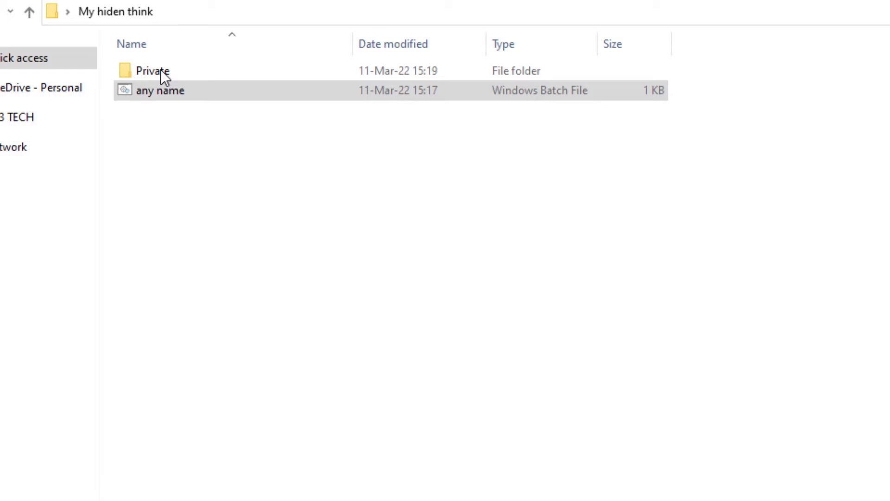
{"action": "right_click", "coordinate": [176, 119]}
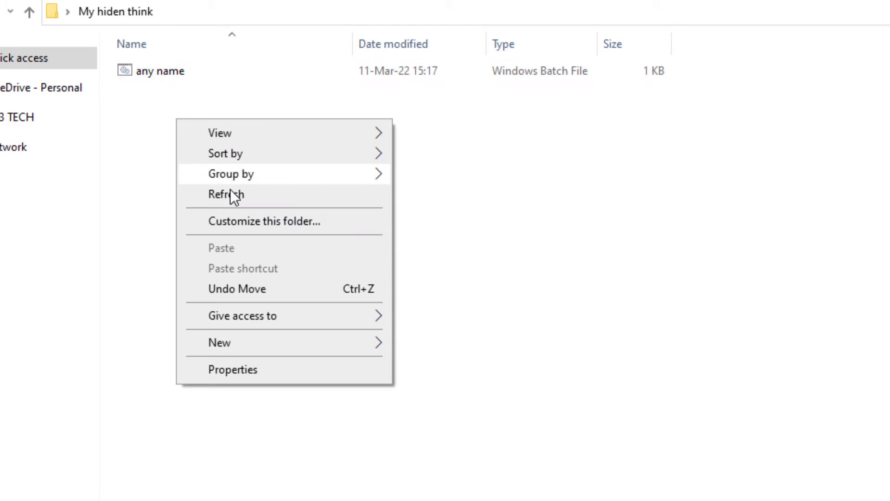
{"action": "left_click", "coordinate": [233, 194]}
{"action": "left_click", "coordinate": [276, 128]}
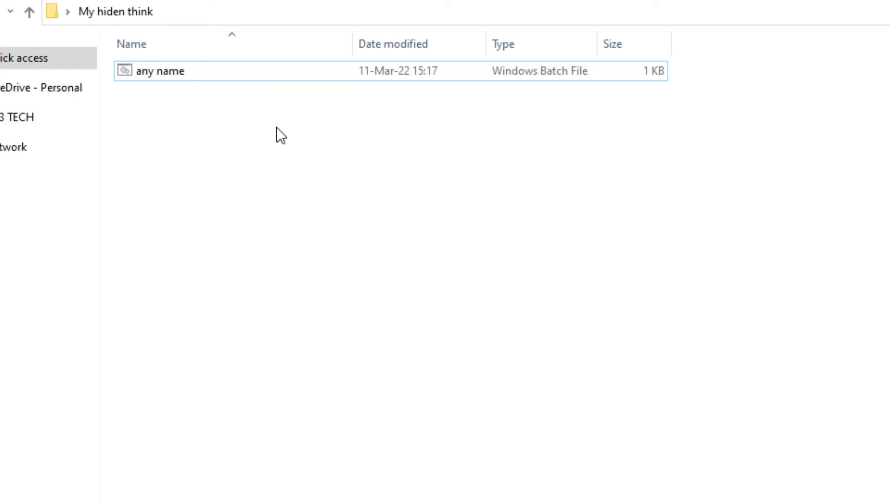
- Run 'any name.bat' with your password to unlock, then open Private and select its five files
{"action": "double_click", "coordinate": [153, 73]}
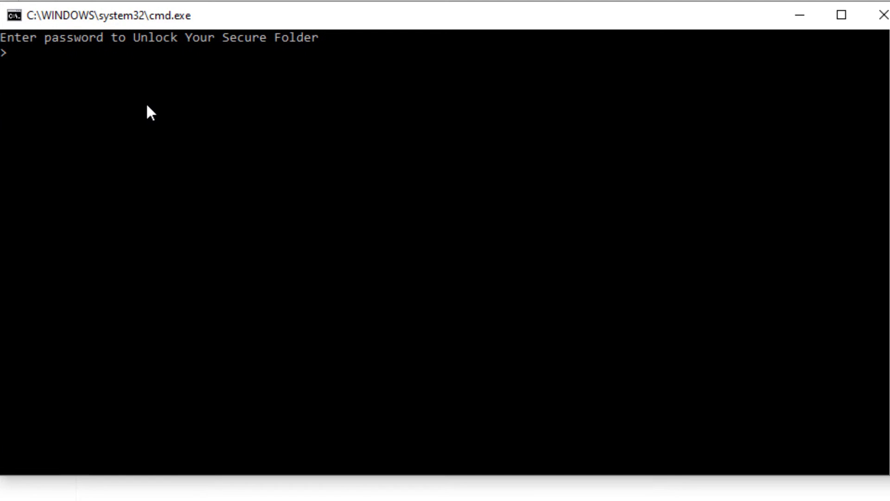
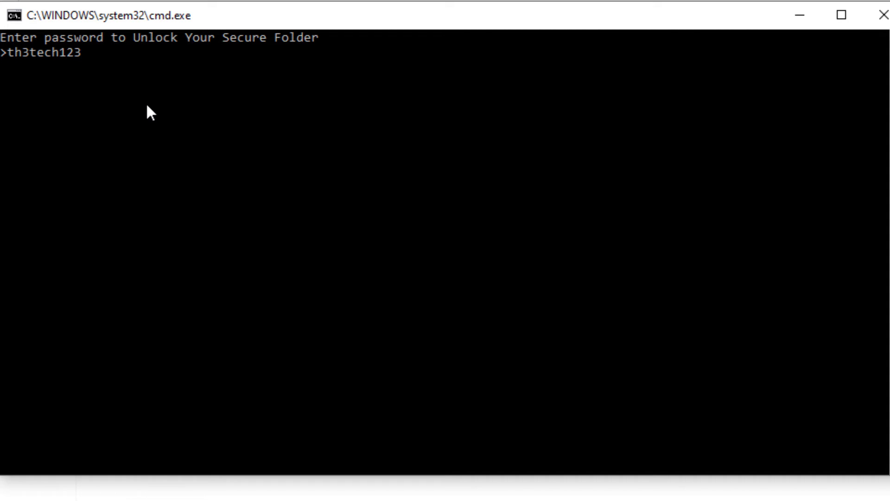
{"action": "key", "text": "Return"}
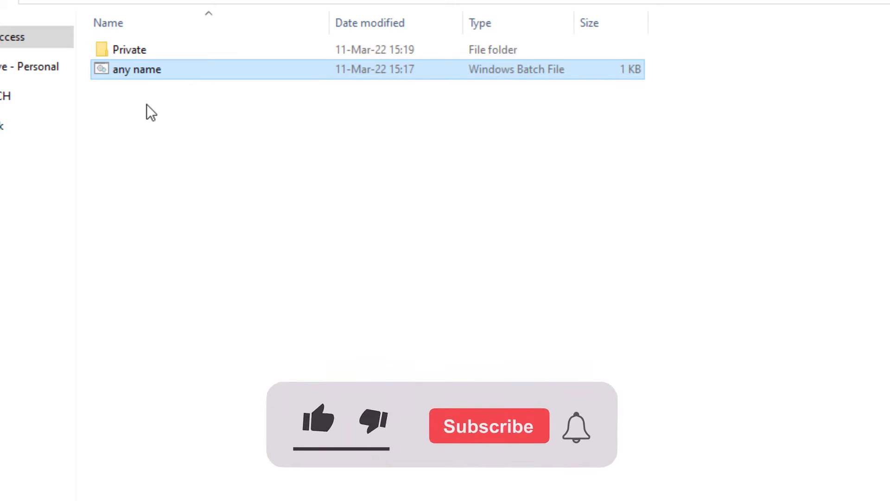
{"action": "double_click", "coordinate": [138, 49]}
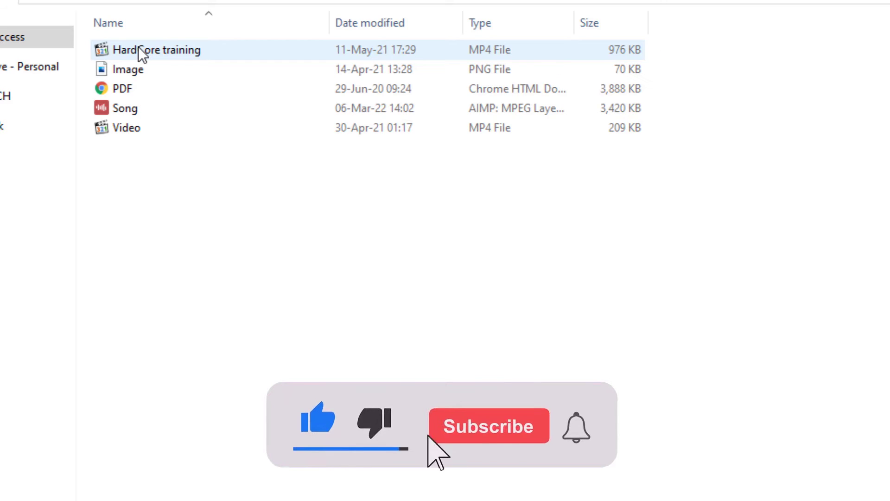
{"action": "left_click_drag", "start_coordinate": [152, 163], "coordinate": [634, 96]}
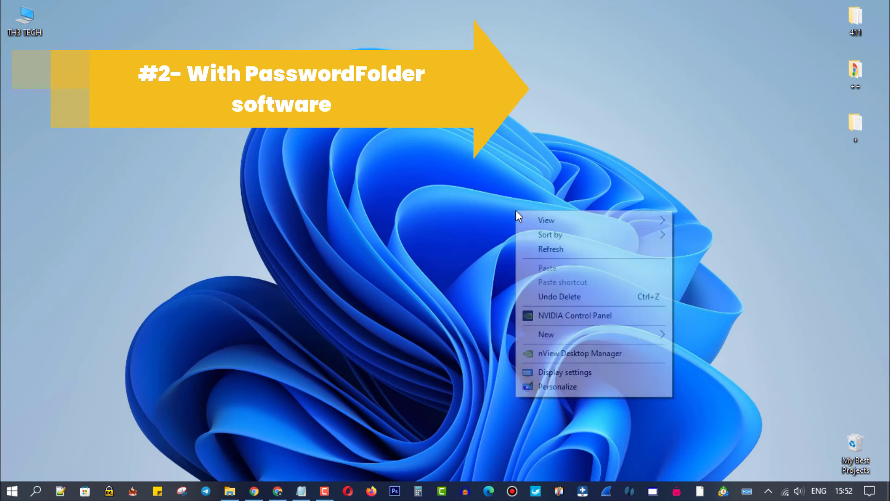
- Refresh the desktop, switch to Chrome on passwordfolder.net, and download passwordfolder.exe
{"action": "left_click", "coordinate": [541, 249]}
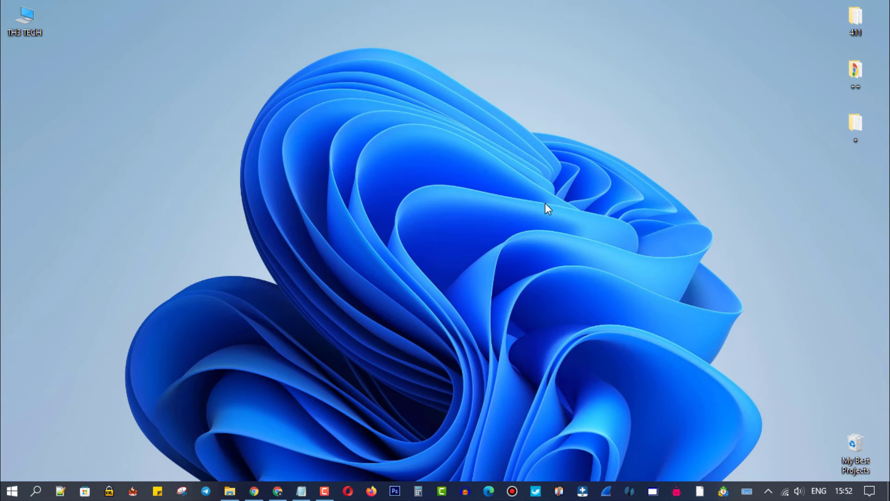
{"action": "left_click", "coordinate": [278, 492]}
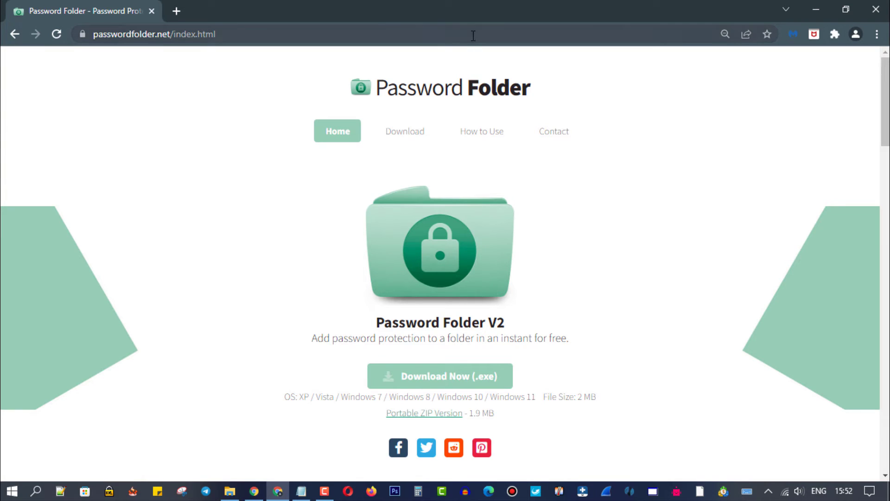
{"action": "left_click", "coordinate": [474, 35]}
{"action": "left_click", "coordinate": [51, 71]}
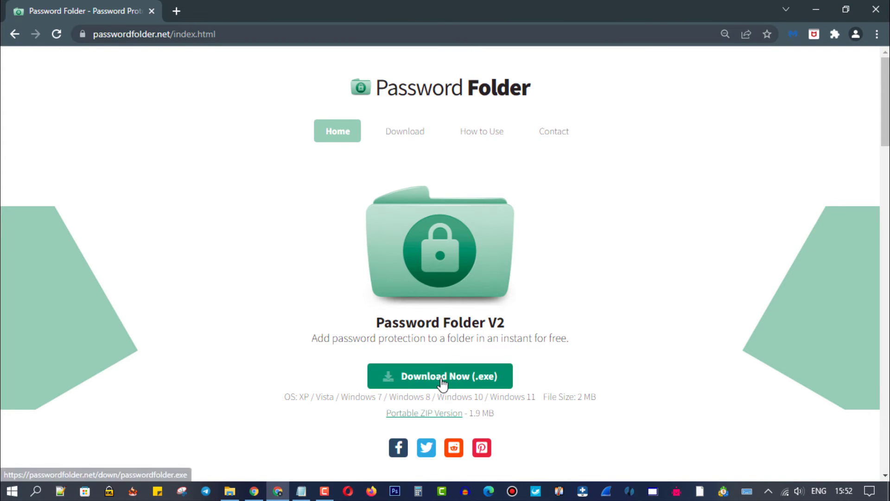
{"action": "left_click", "coordinate": [442, 385]}
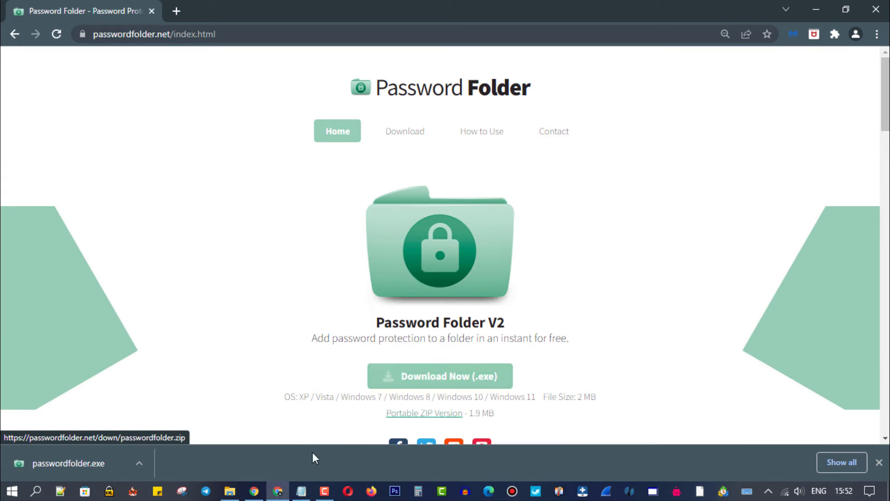
- Install PasswordFolder in English with the default location and Start Menu folder, skipping the homepage, then launch it
{"action": "left_click", "coordinate": [70, 463]}
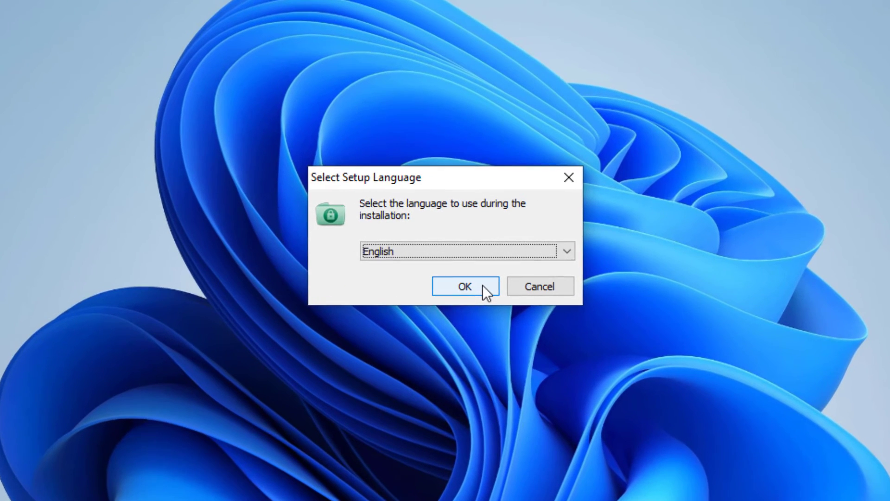
{"action": "left_click", "coordinate": [465, 286]}
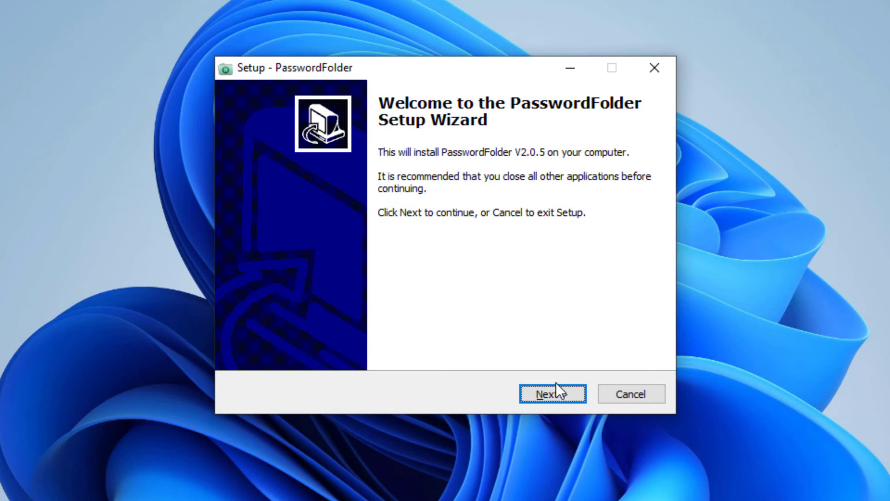
{"action": "left_click", "coordinate": [570, 393]}
{"action": "left_click", "coordinate": [569, 393]}
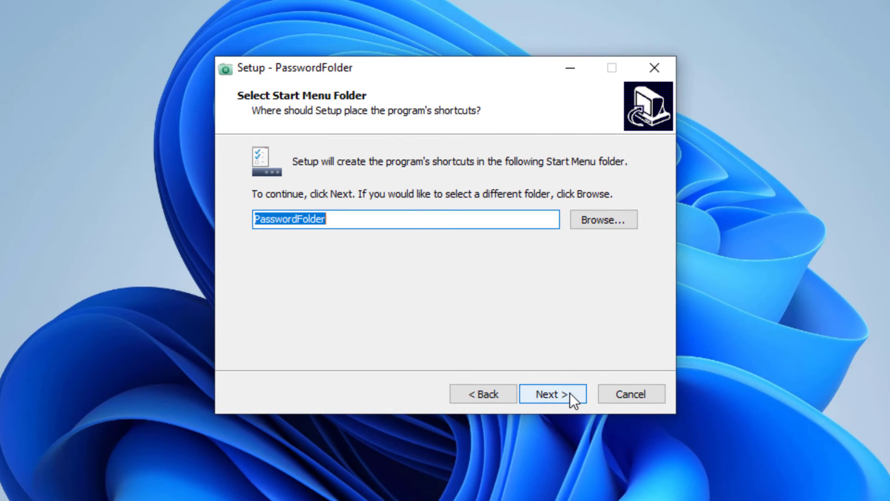
{"action": "left_click", "coordinate": [569, 393]}
{"action": "left_click", "coordinate": [570, 393]}
{"action": "left_click", "coordinate": [571, 393]}
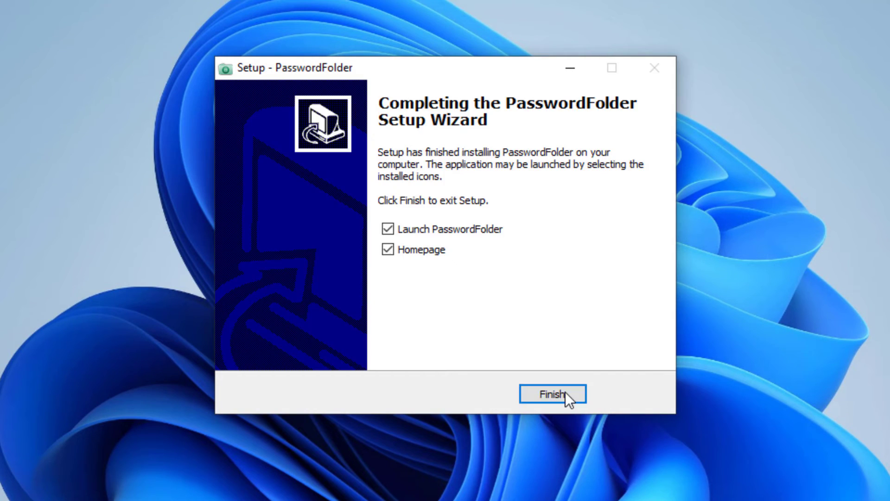
{"action": "left_click", "coordinate": [438, 252]}
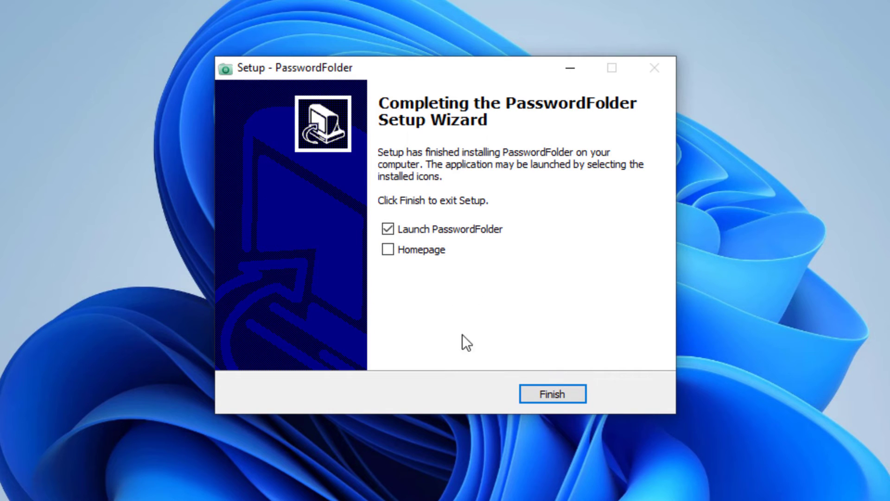
{"action": "left_click", "coordinate": [553, 394]}
- Move the Password Folder window up and try dragging the five loose desktop files onto it
{"action": "left_click_drag", "start_coordinate": [477, 147], "coordinate": [434, 26]}
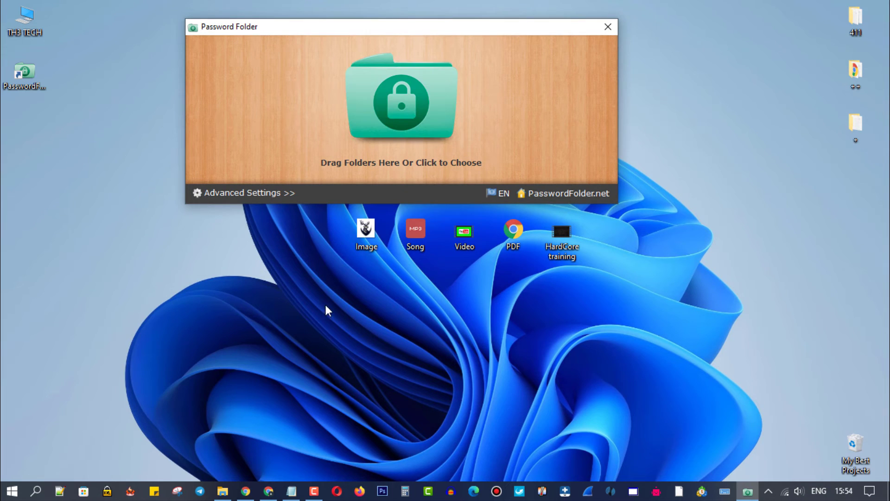
{"action": "left_click_drag", "start_coordinate": [328, 311], "coordinate": [589, 222]}
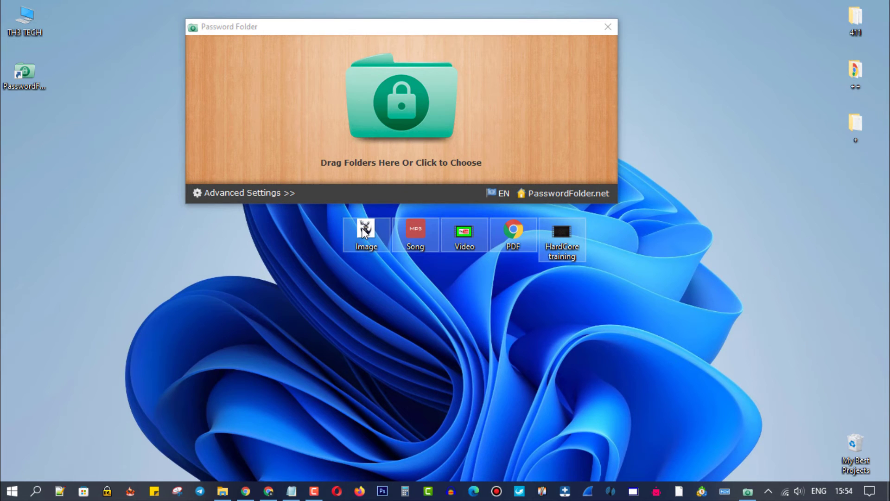
{"action": "mouse_move", "coordinate": [365, 231]}
{"action": "left_mouse_down"}
{"action": "mouse_move", "coordinate": [358, 188]}
{"action": "mouse_move", "coordinate": [382, 165]}
{"action": "mouse_move", "coordinate": [386, 202]}
{"action": "mouse_move", "coordinate": [362, 236]}
{"action": "left_mouse_up"}
{"action": "left_click_drag", "start_coordinate": [399, 111], "coordinate": [429, 286]}
- Create a desktop folder named 'HidenFolder xyz' and select the five files Image through HardCore training
{"action": "right_click", "coordinate": [428, 286]}
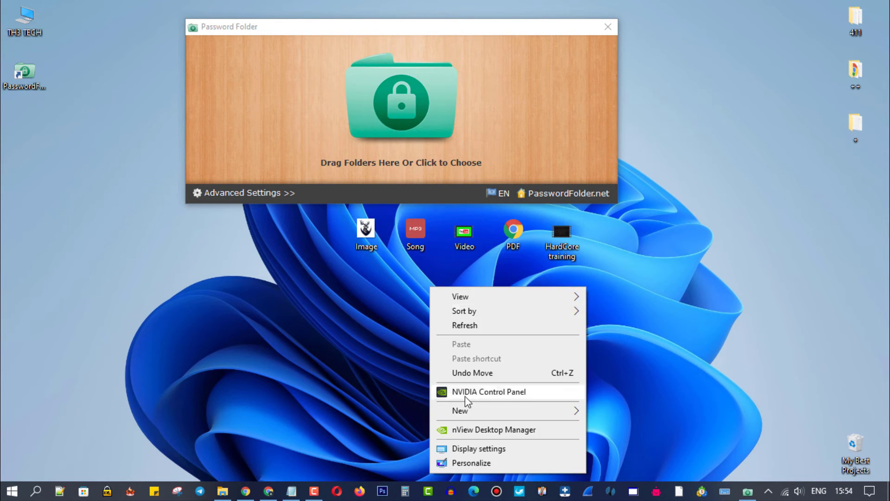
{"action": "mouse_move", "coordinate": [473, 411]}
{"action": "left_click", "coordinate": [608, 233]}
{"action": "type", "text": "Hide"}
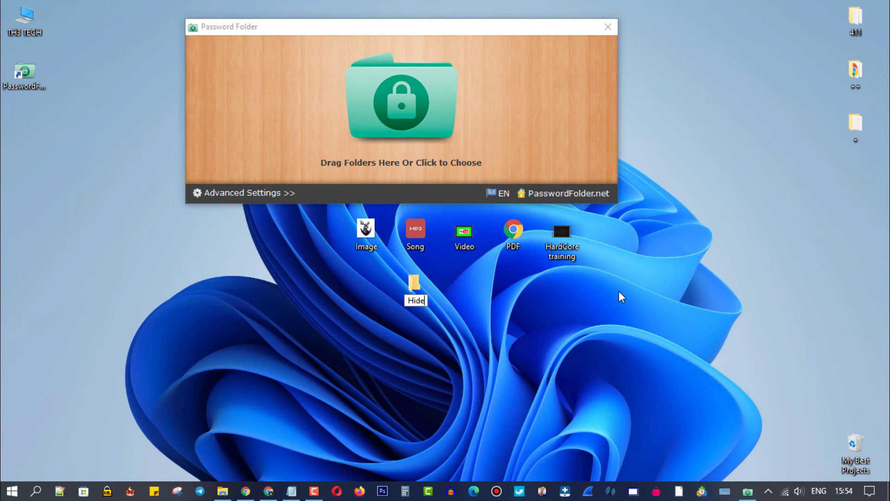
{"action": "type", "text": "Folderxyz"}
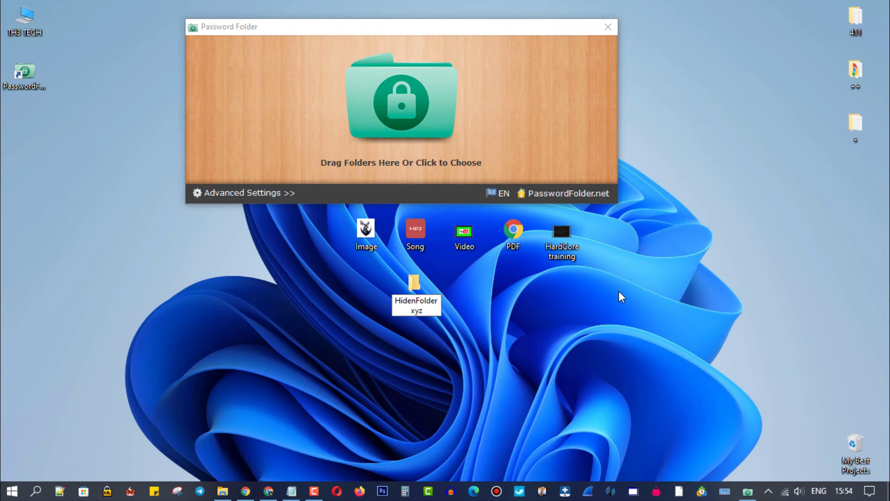
{"action": "key", "text": "Return"}
{"action": "left_click_drag", "start_coordinate": [327, 222], "coordinate": [397, 137]}
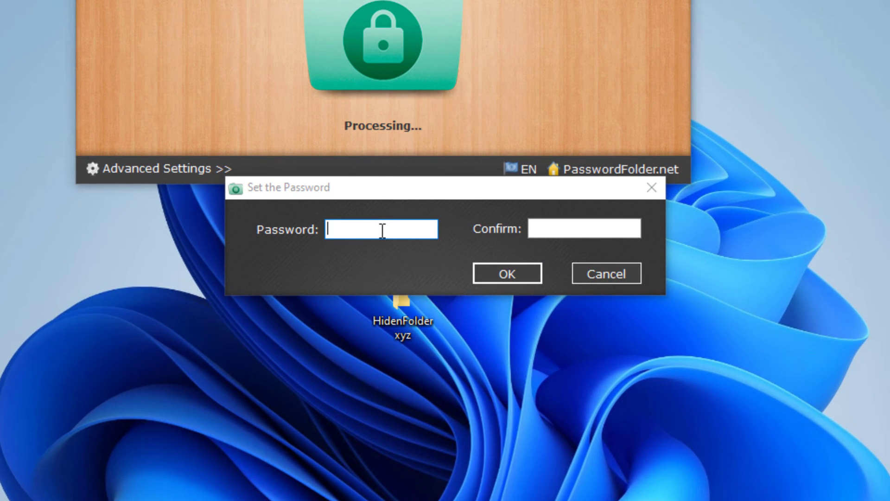
- Enter and confirm a lock password for HidenFolder xyz, turning it into a locked Password Folder file
{"action": "left_click", "coordinate": [385, 231]}
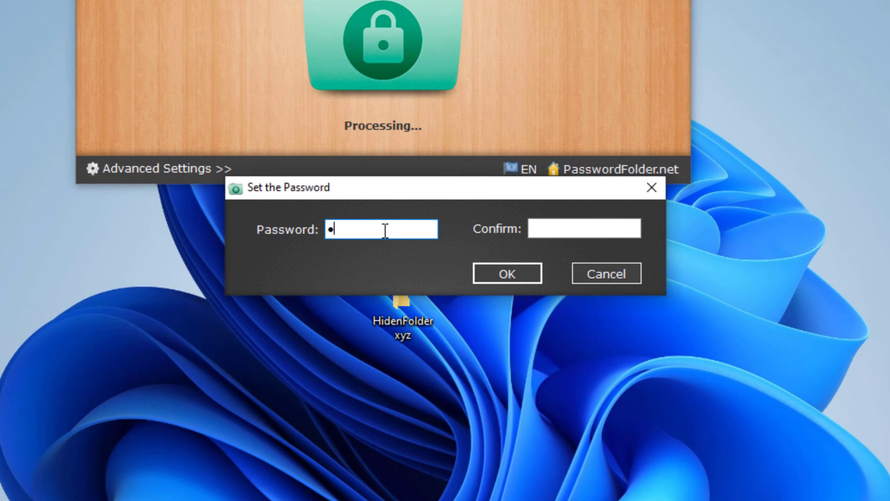
{"action": "key", "text": "ctrl+a"}
{"action": "left_click", "coordinate": [563, 229]}
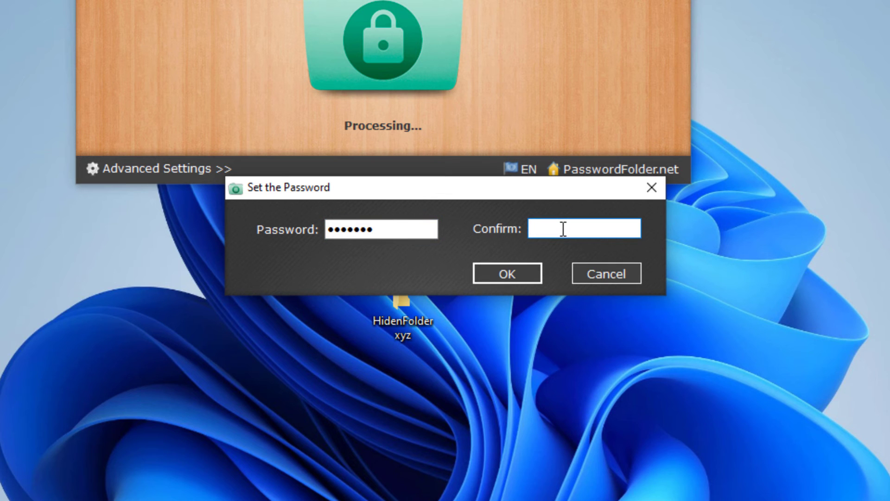
{"action": "left_click", "coordinate": [511, 274]}
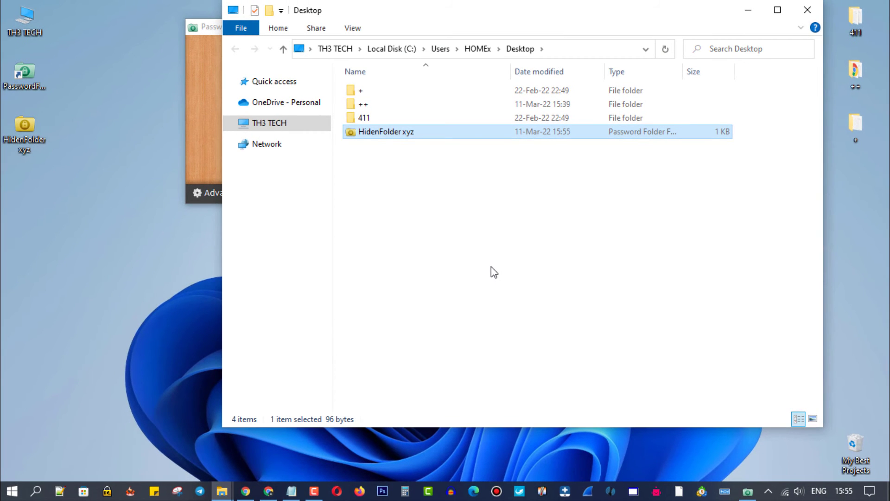
- Refresh the Desktop listing and move the locked HidenFolder xyz icon to mid-screen
{"action": "right_click", "coordinate": [495, 272]}
{"action": "left_click", "coordinate": [521, 319]}
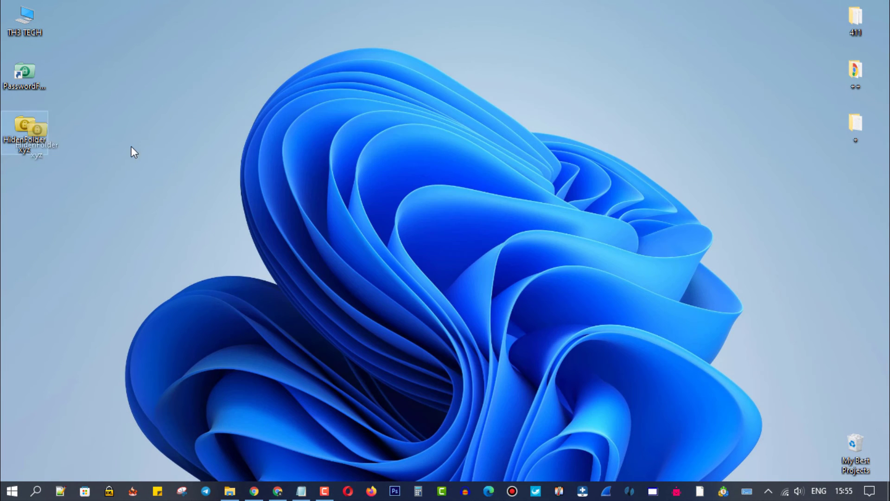
{"action": "left_click_drag", "start_coordinate": [24, 125], "coordinate": [444, 194]}
- Unlock HidenFolder xyz with its password and place the unlocked folder in the desktop's middle
{"action": "left_click", "coordinate": [407, 199]}
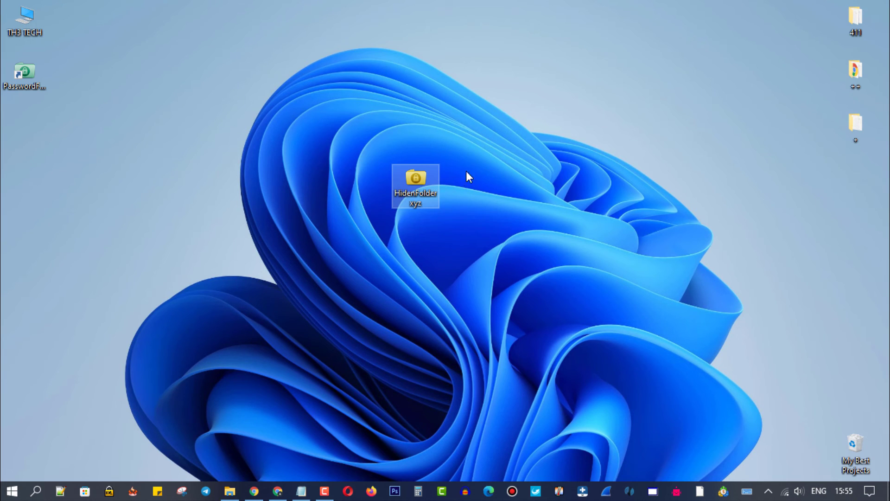
{"action": "double_click", "coordinate": [416, 182]}
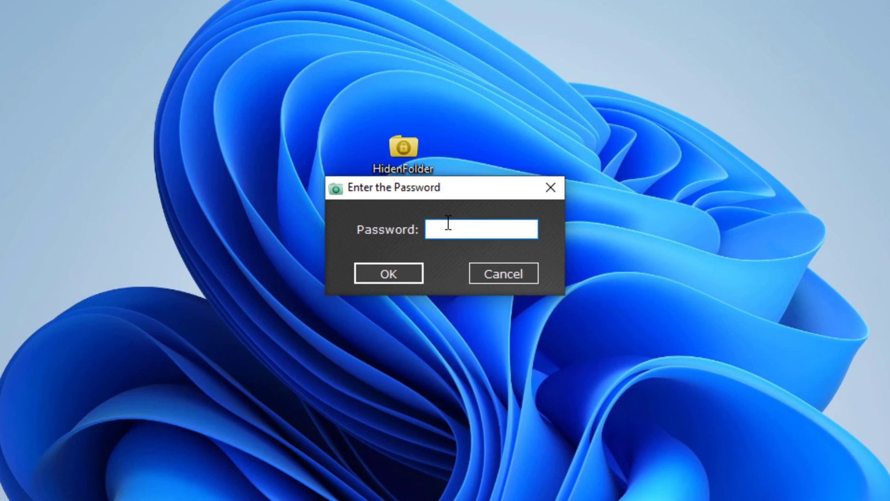
{"action": "left_click", "coordinate": [385, 277]}
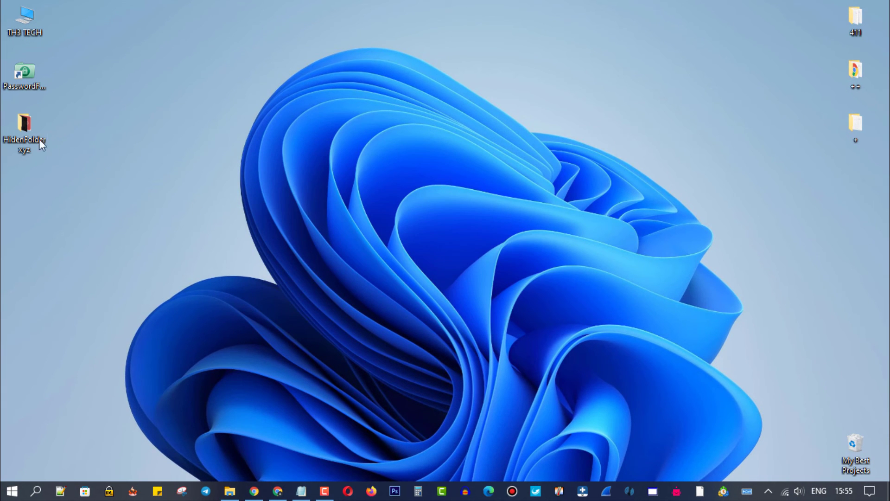
{"action": "left_click_drag", "start_coordinate": [26, 123], "coordinate": [361, 179]}
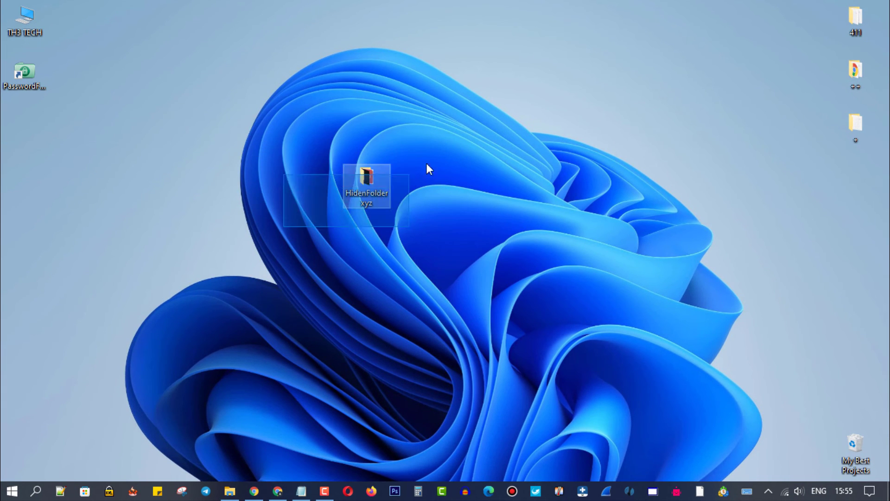
{"action": "double_click", "coordinate": [356, 177]}
{"action": "double_click", "coordinate": [482, 28]}
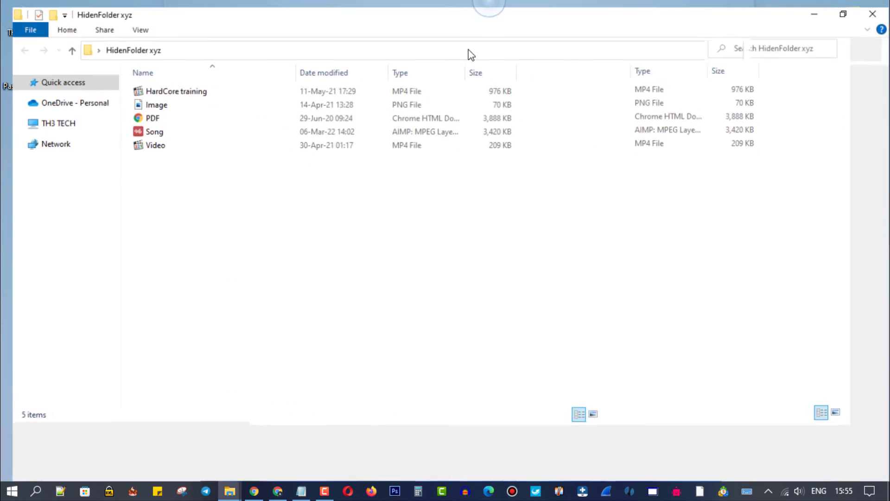
{"action": "left_click_drag", "start_coordinate": [151, 177], "coordinate": [284, 74]}
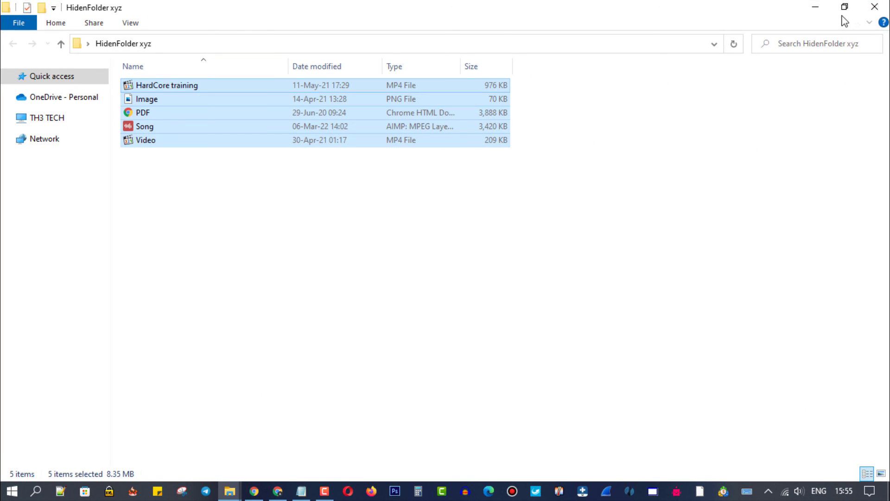
{"action": "left_click", "coordinate": [864, 14]}
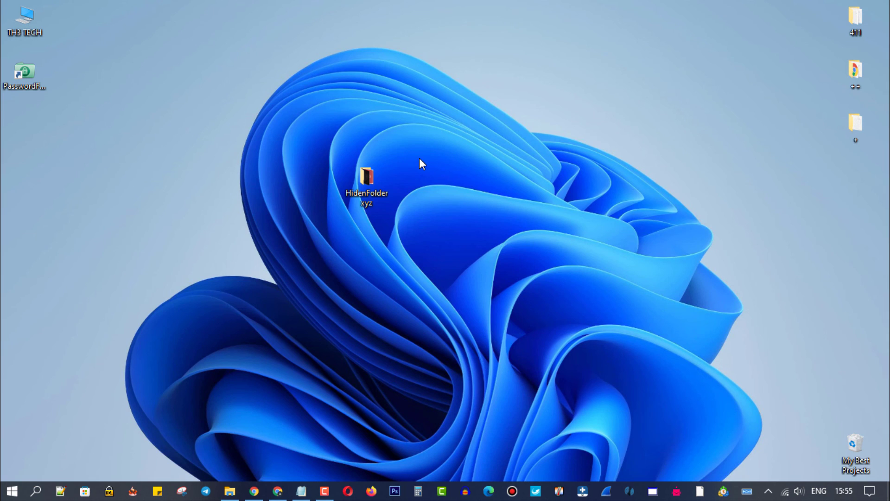